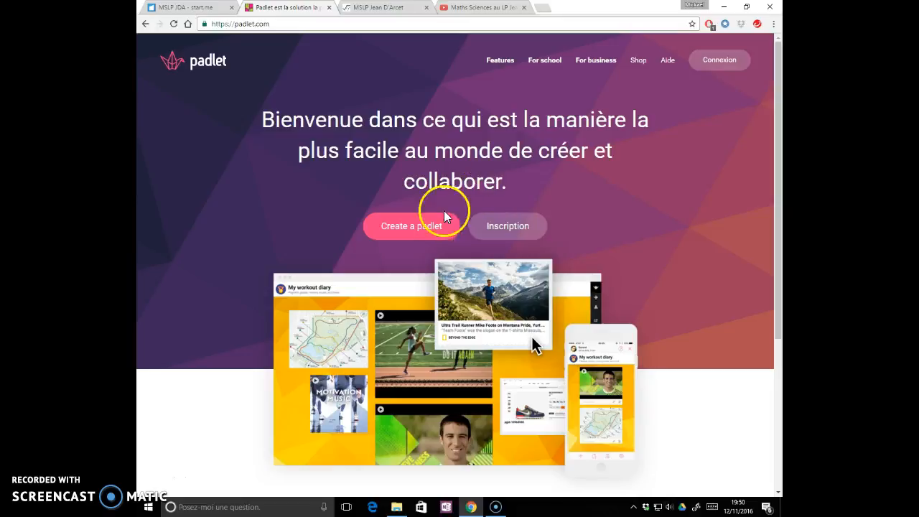
- Log in to Padlet with the account credentials already filled in, and create a new padlet
left_click(721, 60)
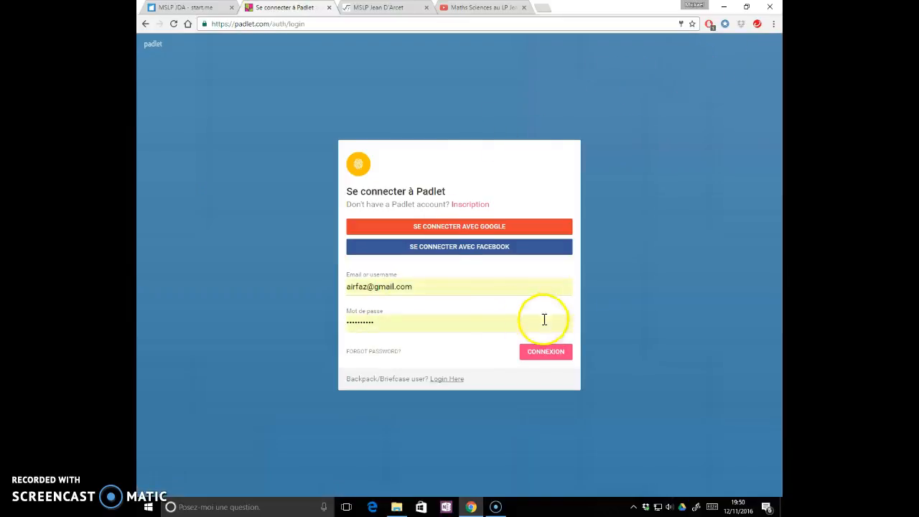
left_click(550, 359)
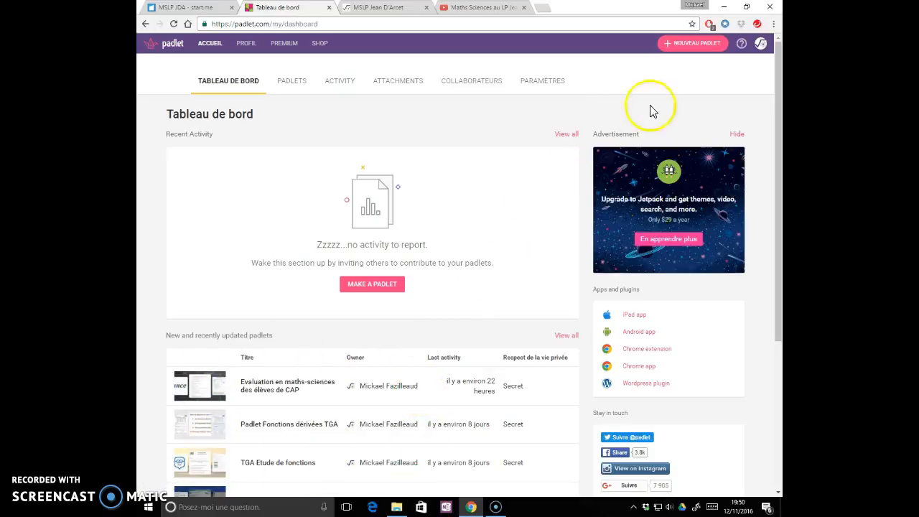
left_click(703, 43)
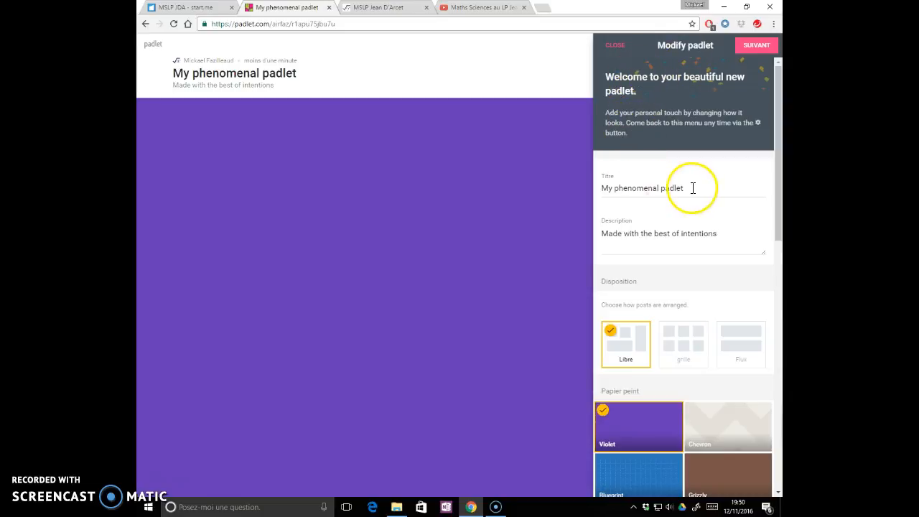
- Title the new padlet "Tuto padlet" and set its description to "en 3 minutes"
left_click_drag(693, 188, 604, 185)
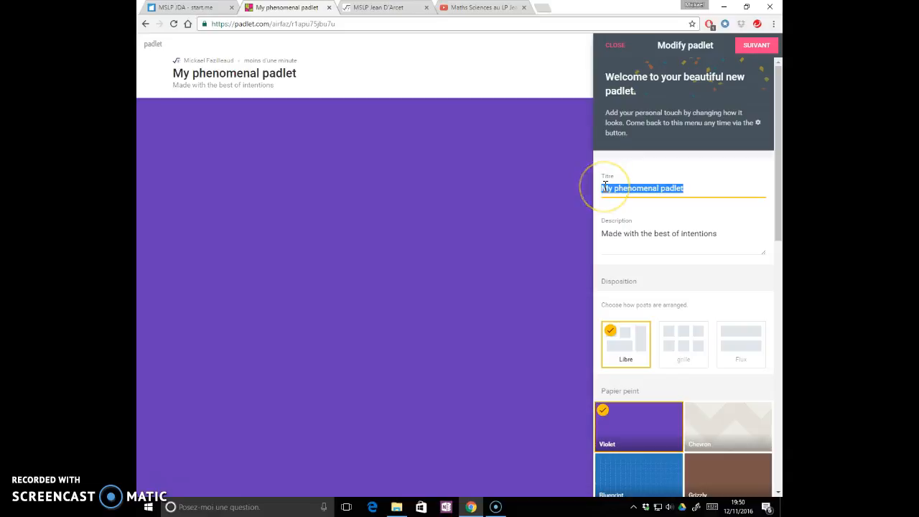
type("Tuto")
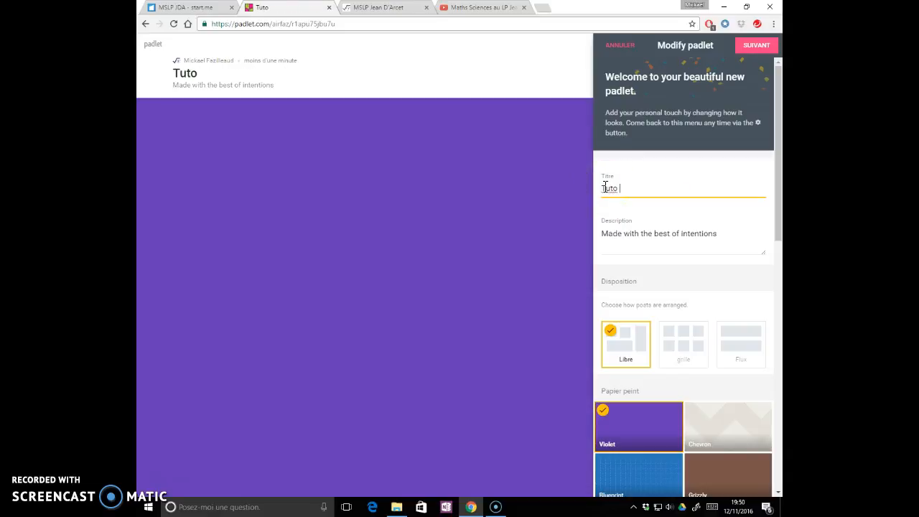
left_click_drag(718, 235, 590, 239)
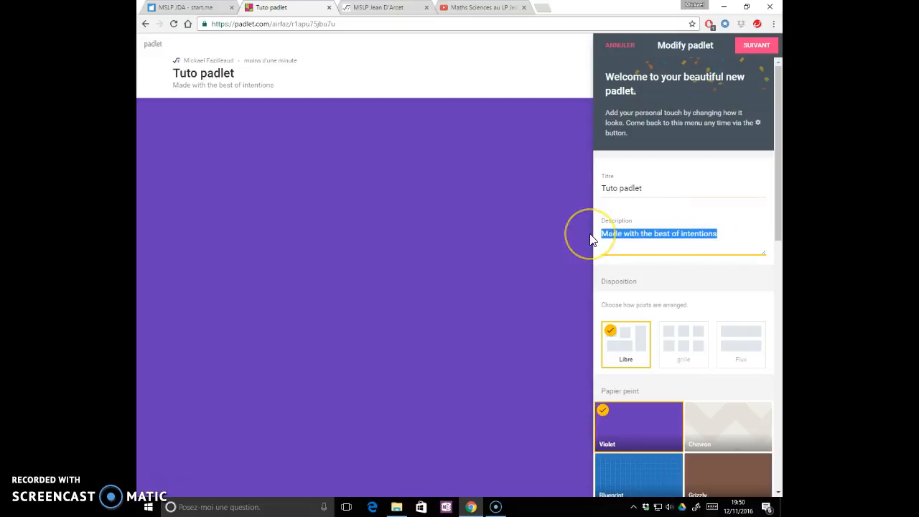
type("en 3 minutes")
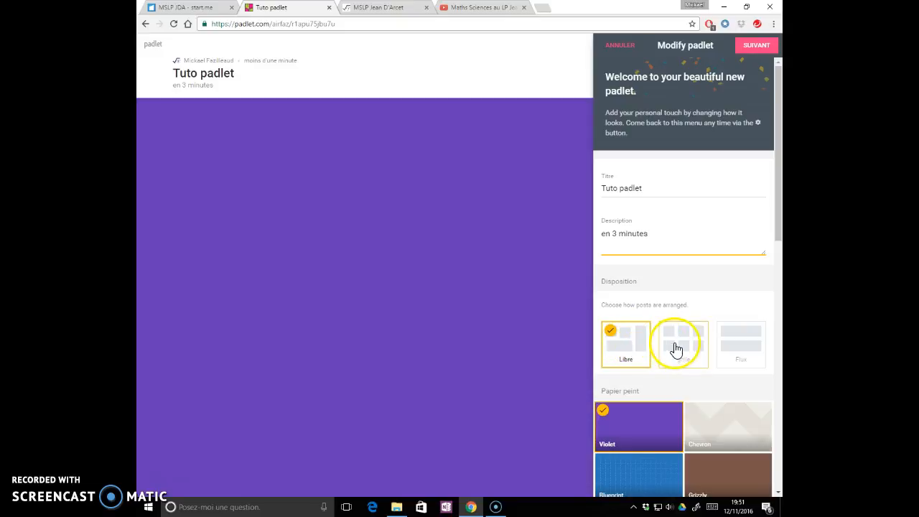
- Try the Libre and grille layouts for the posts, and set the padlet's layout to Flux
left_click(627, 348)
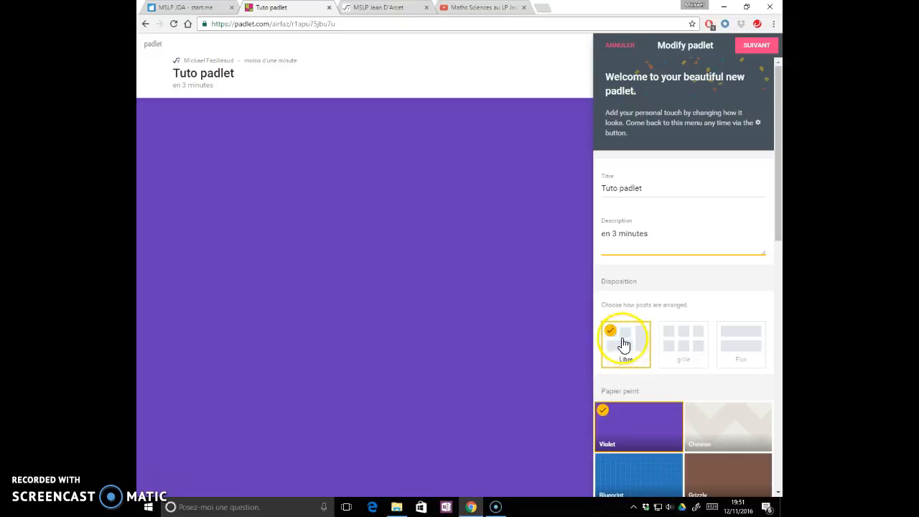
left_click(685, 348)
left_click(685, 347)
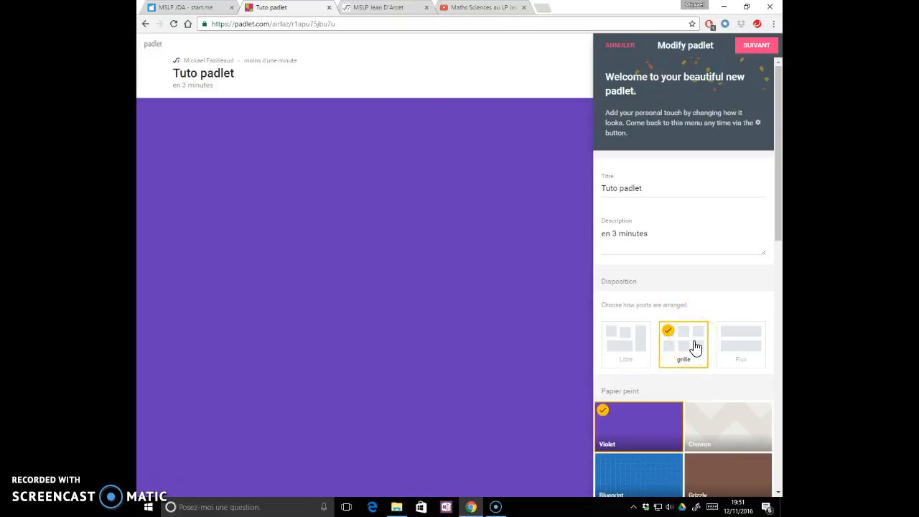
left_click(736, 346)
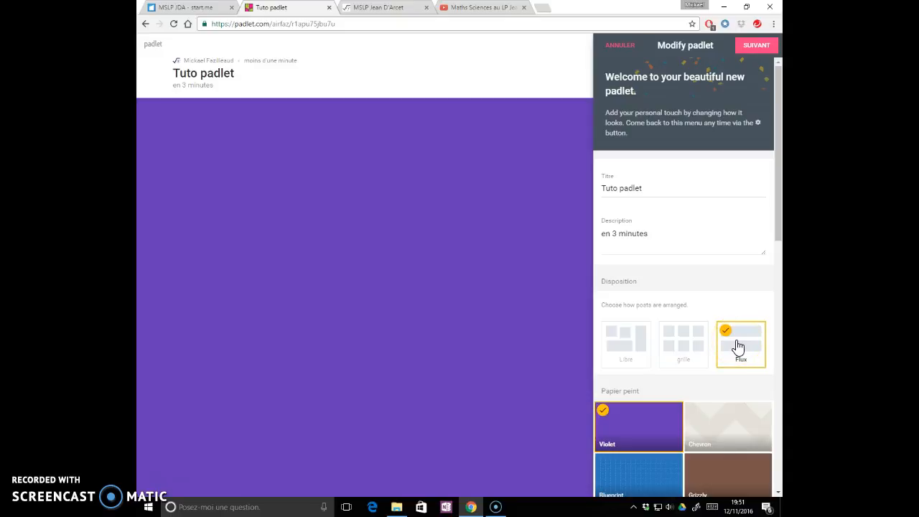
- Set the padlet's wallpaper to Map from the full wallpaper gallery
scroll(737, 348, "down", 2)
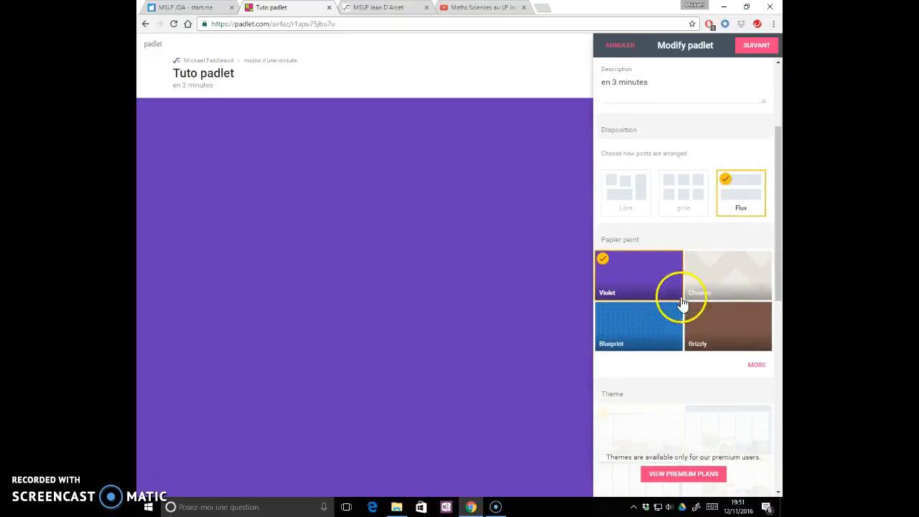
left_click(756, 368)
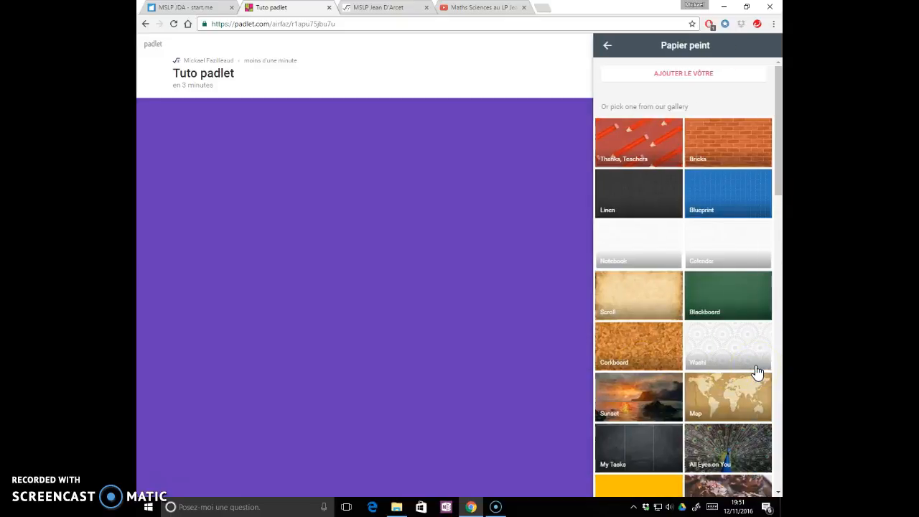
left_click_drag(780, 185, 772, 260)
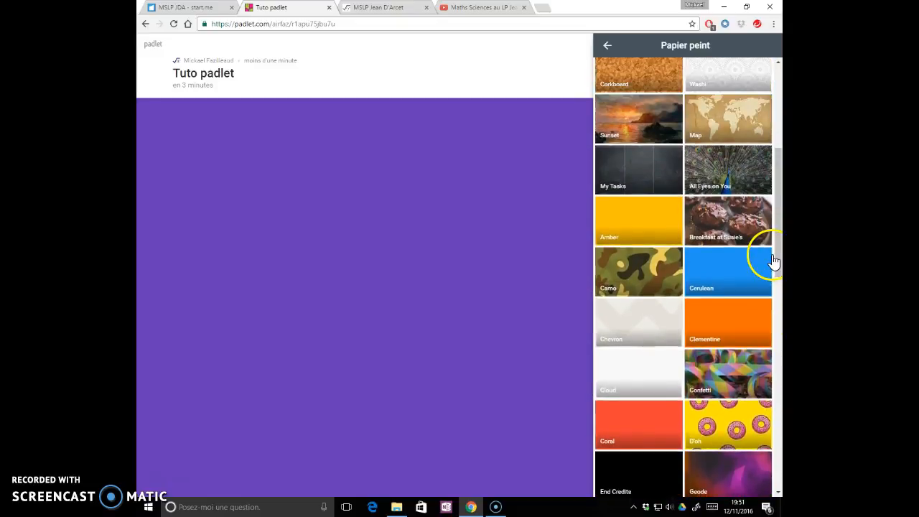
left_click(709, 130)
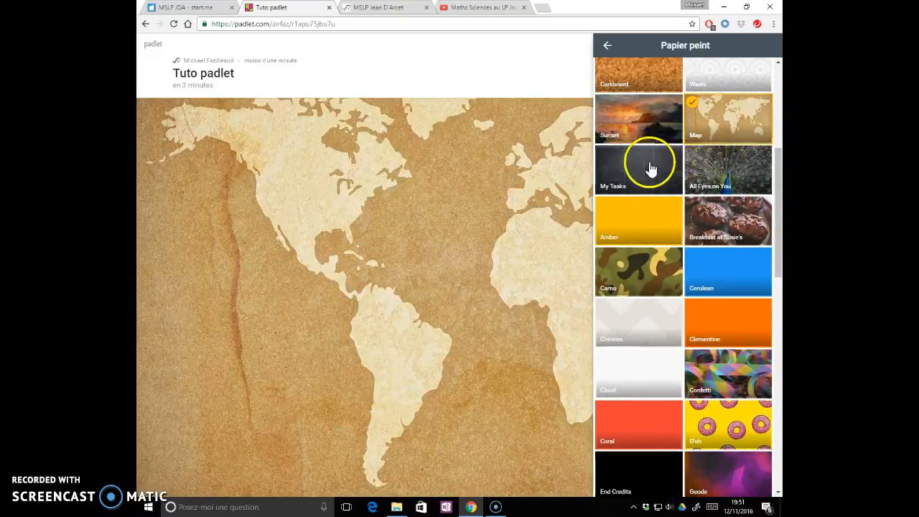
left_click(608, 48)
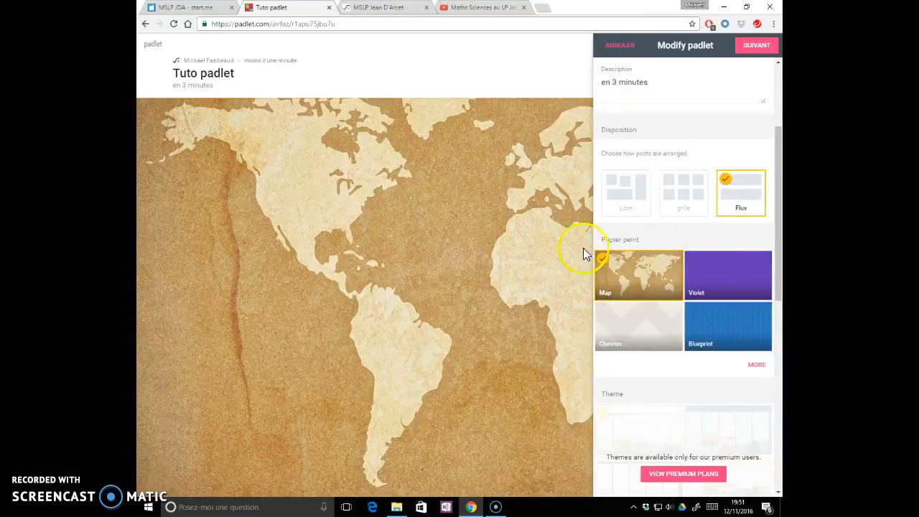
- Go through the Privé, Password protected and Public privacy options, set the padlet to Secret, and close the sharing settings
left_click(756, 45)
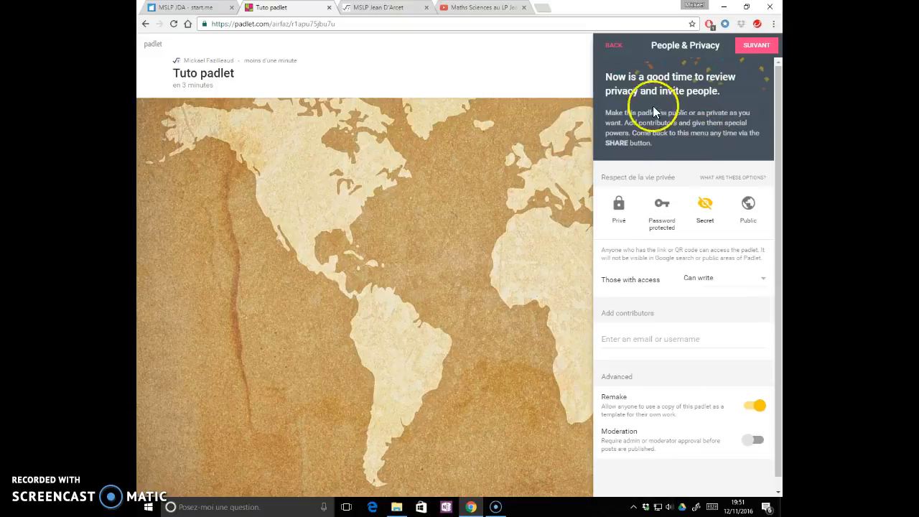
left_click(621, 210)
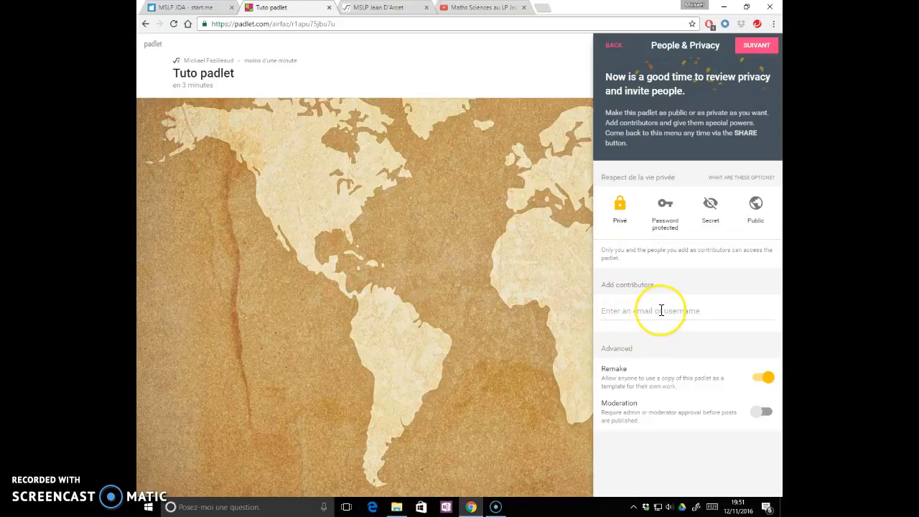
left_click(663, 213)
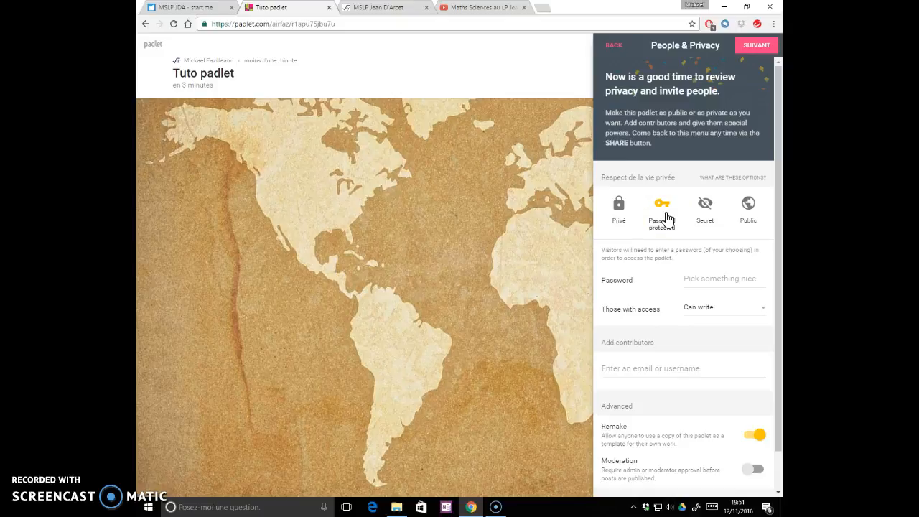
left_click(716, 180)
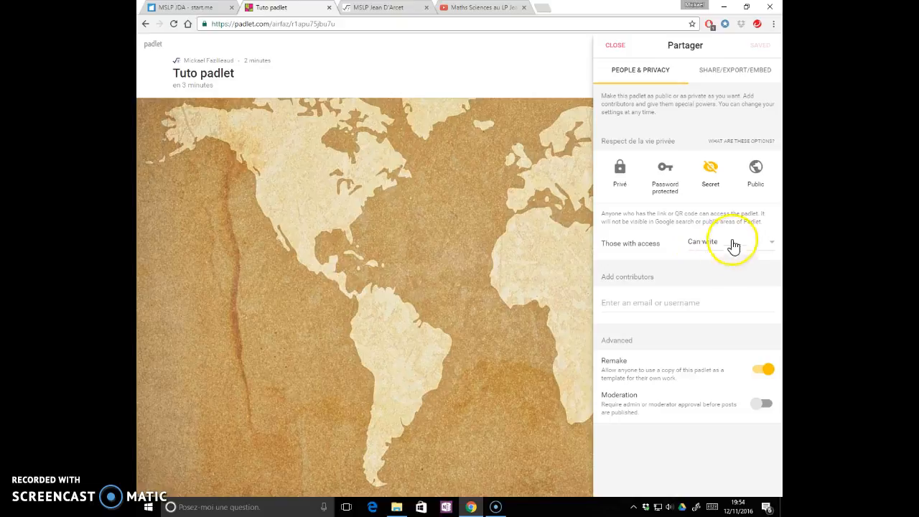
left_click(755, 174)
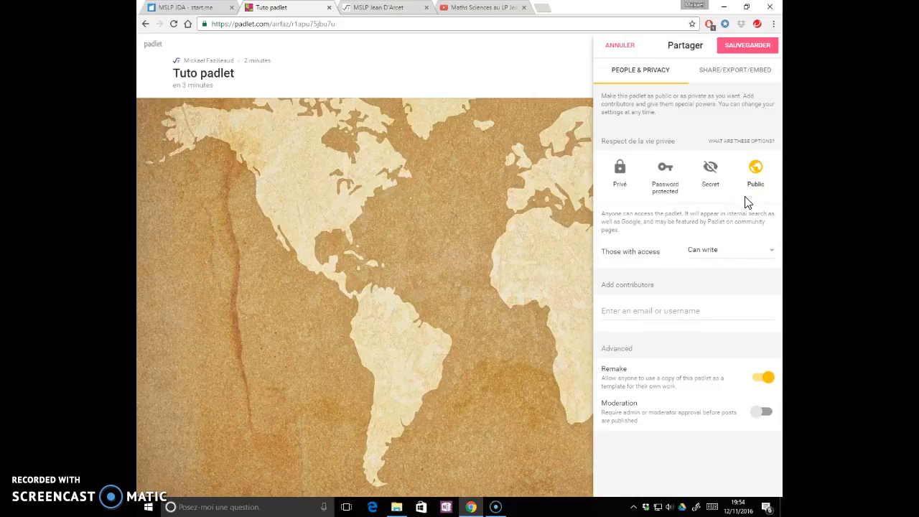
left_click(708, 183)
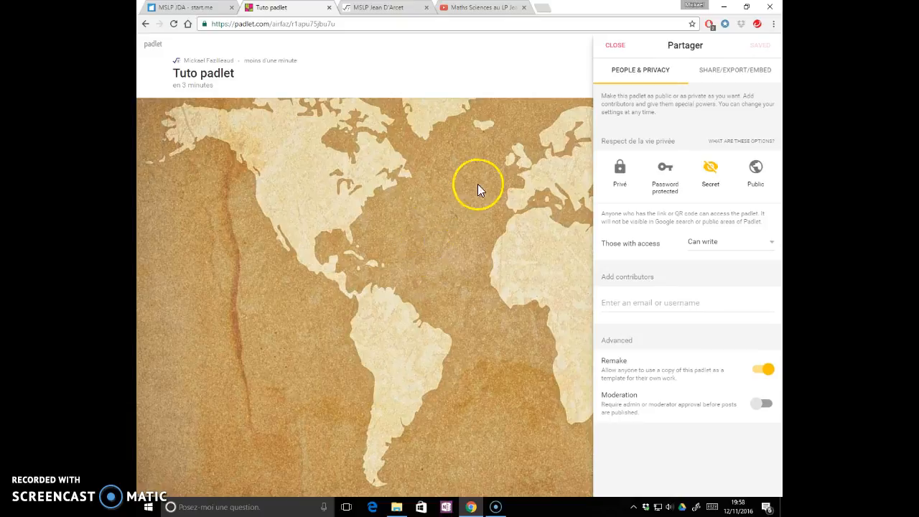
left_click(613, 45)
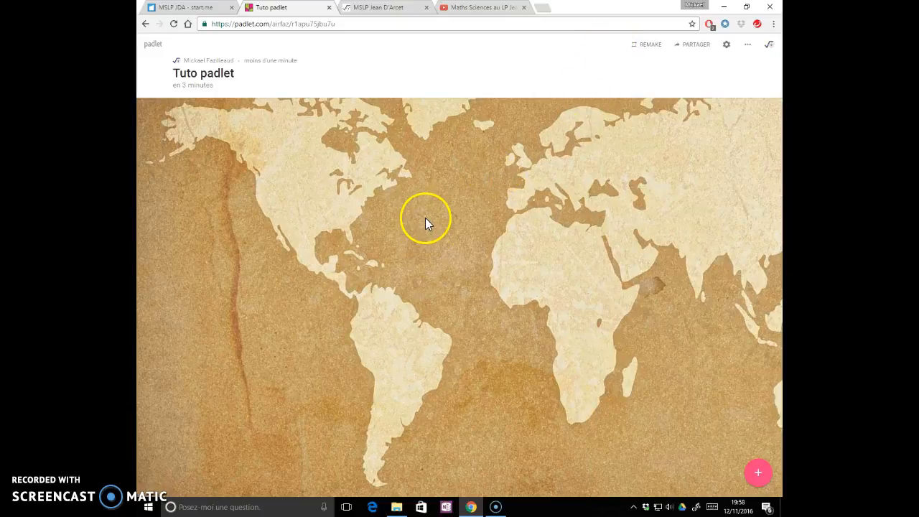
- Add a post titled "première vignette" between South America and Africa, view its attachment options, and finish the post without an attachment
left_click(758, 474)
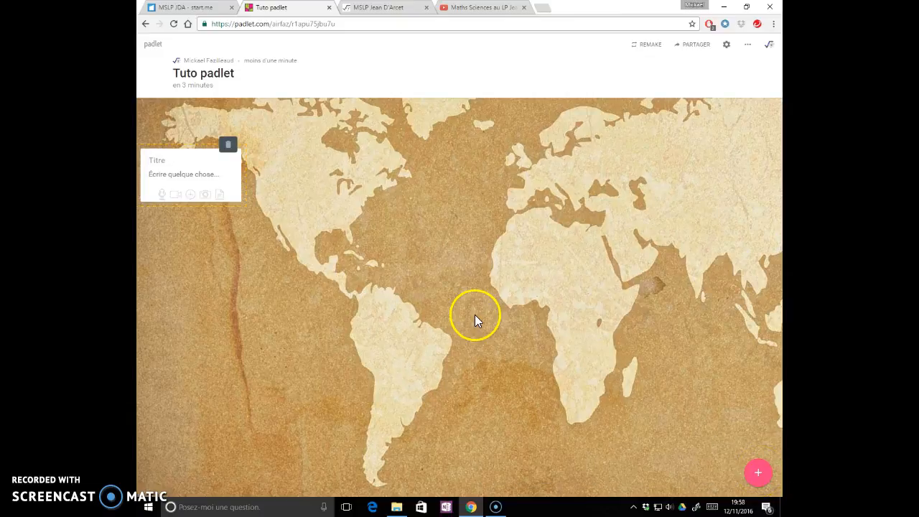
double_click(427, 253)
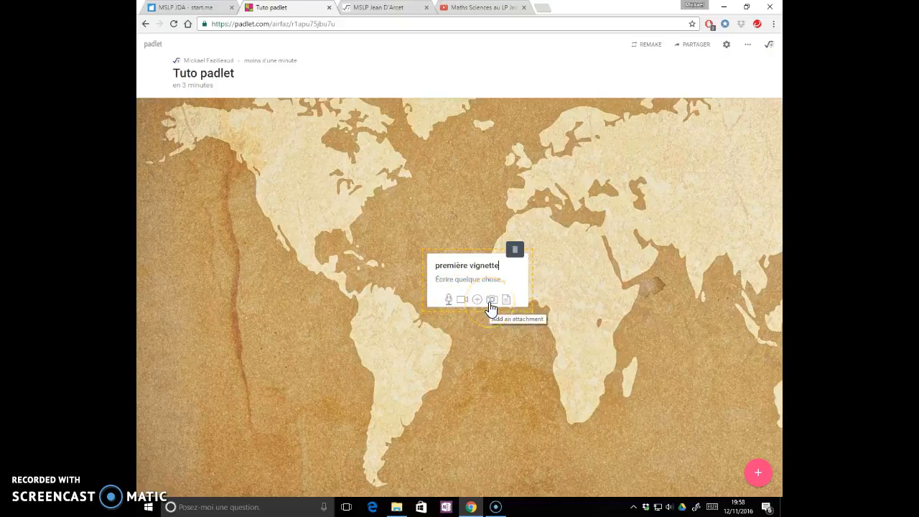
left_click(463, 303)
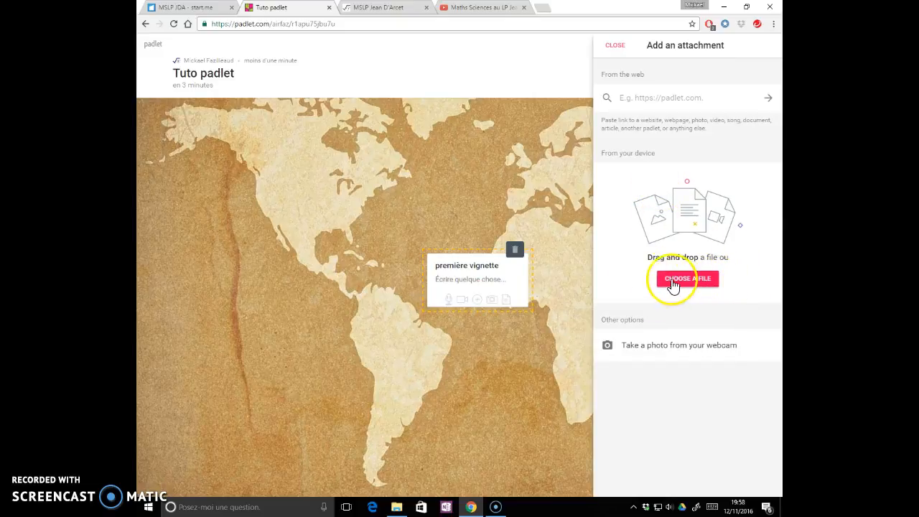
left_click(481, 344)
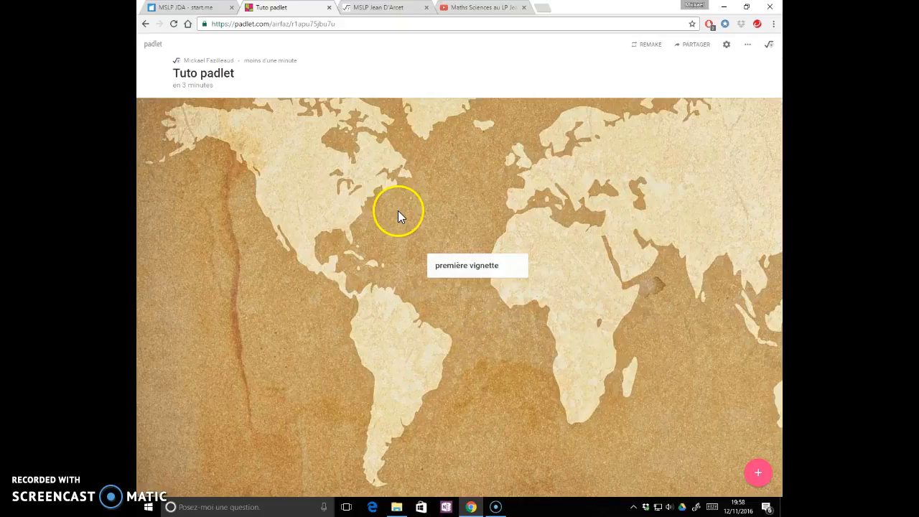
- Move the padlet into its own browser window and arrange it side by side with the MSLP Jean D'Arcet window
left_click_drag(309, 8, 364, 161)
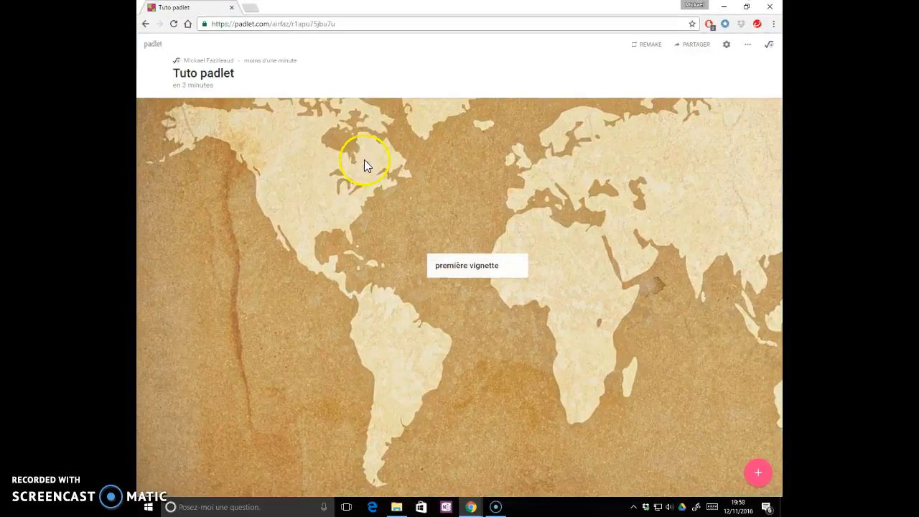
left_click_drag(375, 16, 917, 107)
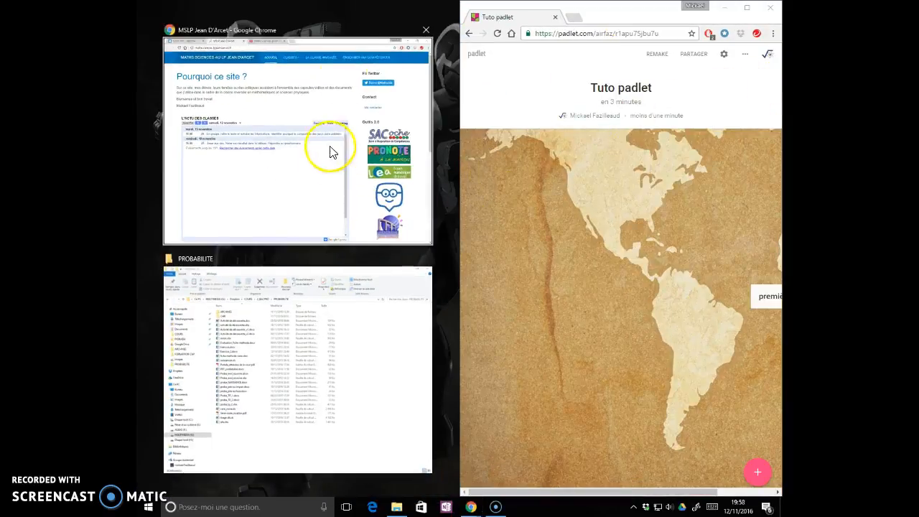
left_click(341, 75)
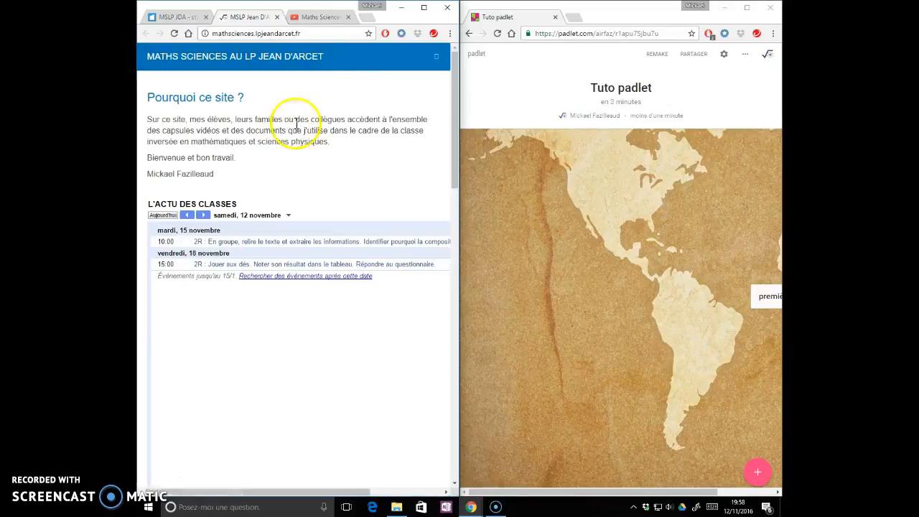
- Add the mathsciences.lpjeandarcet.fr website as a link post over North America, test its link, and return to the padlet
left_click(234, 34)
left_click_drag(229, 33, 548, 205)
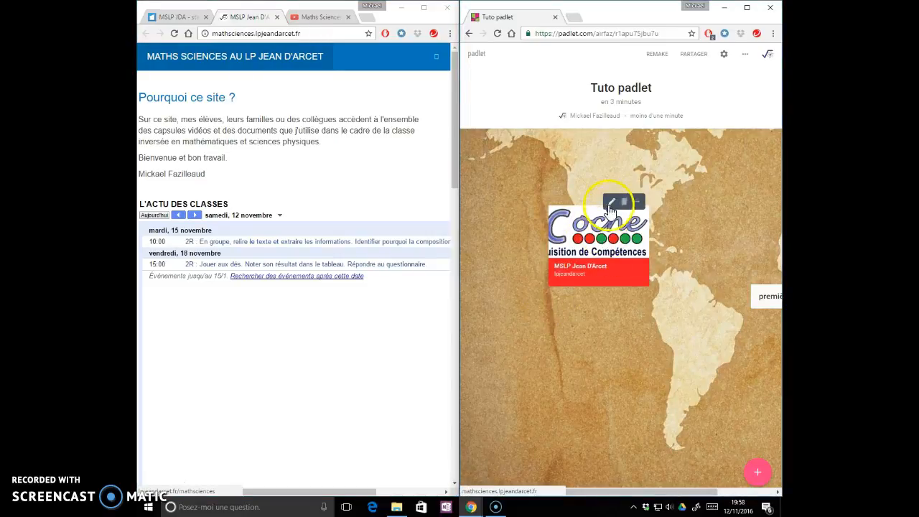
left_click(603, 230)
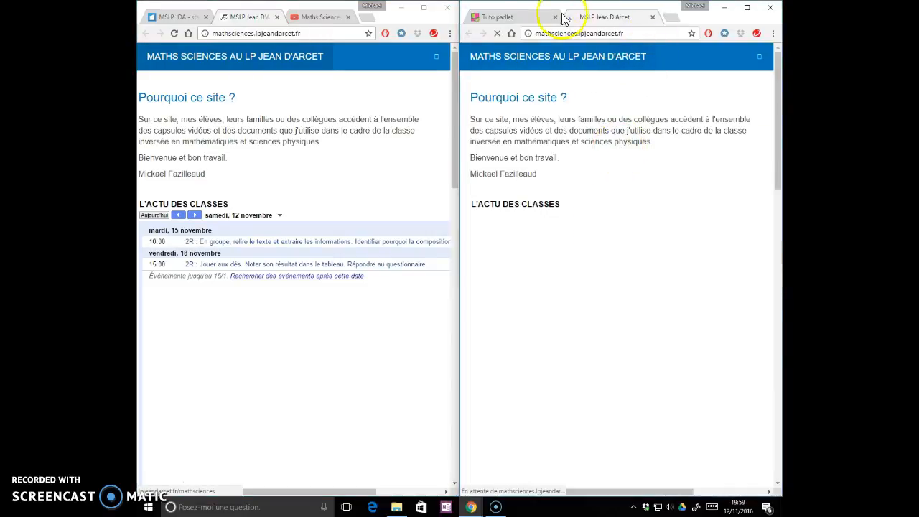
left_click(535, 16)
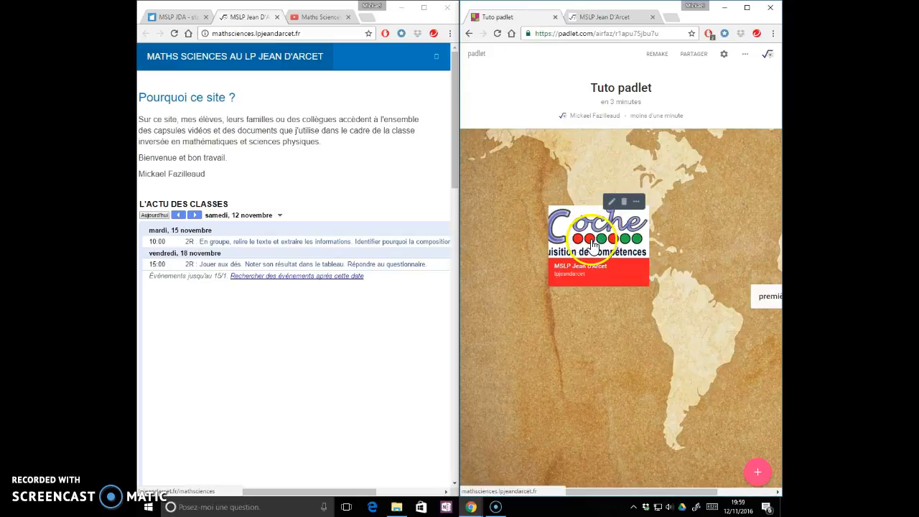
- Add the YouTube video "Les indicateurs statistiques avec la calculatrice" as a post below the website link
left_click(319, 17)
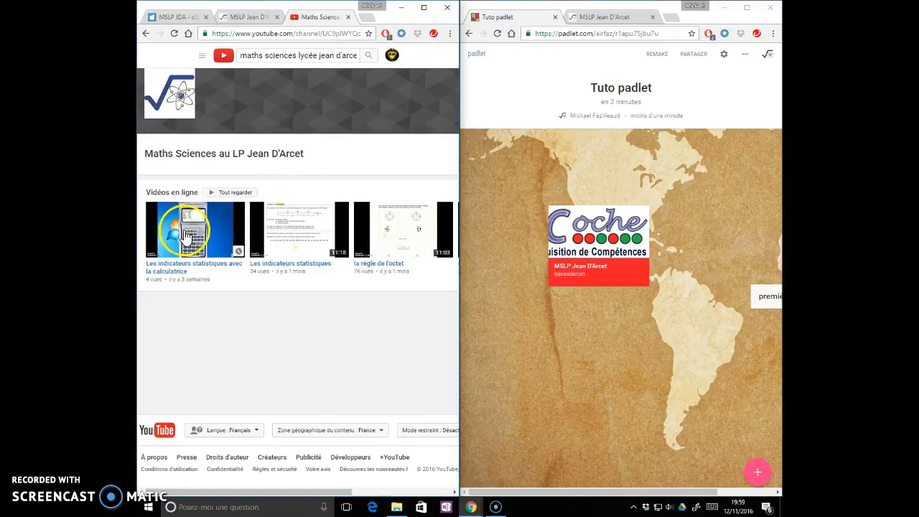
left_click_drag(187, 234, 550, 365)
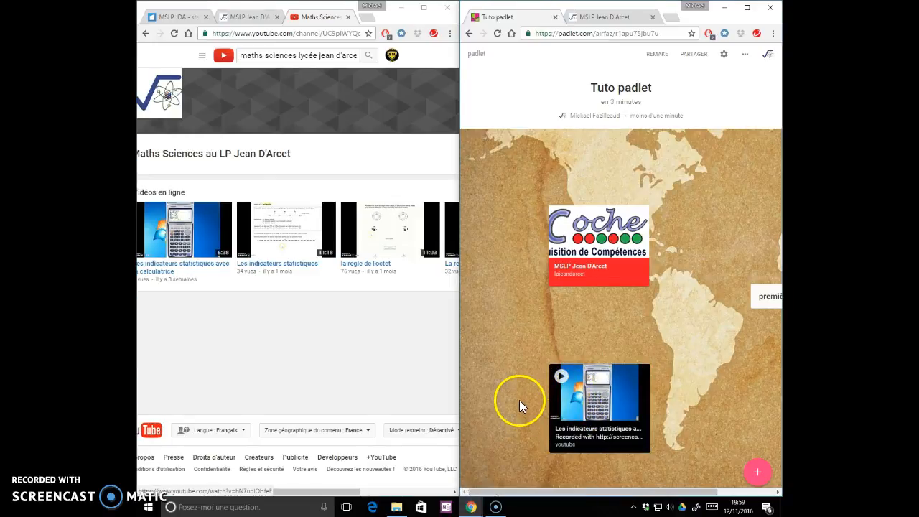
- Upload proba_NAISSANCE.docx from the PROBABILITE folder to the padlet as a post just above the YouTube video
left_click(404, 9)
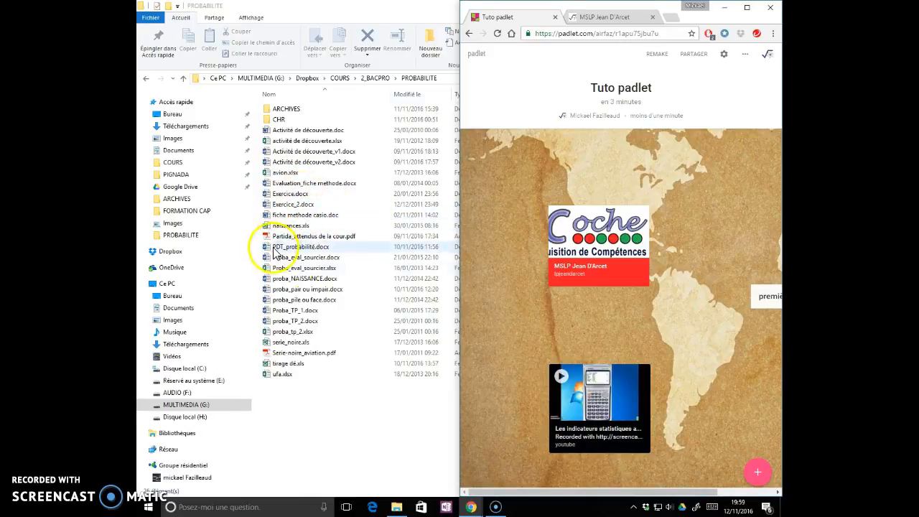
left_click(300, 280)
left_click_drag(301, 284, 507, 344)
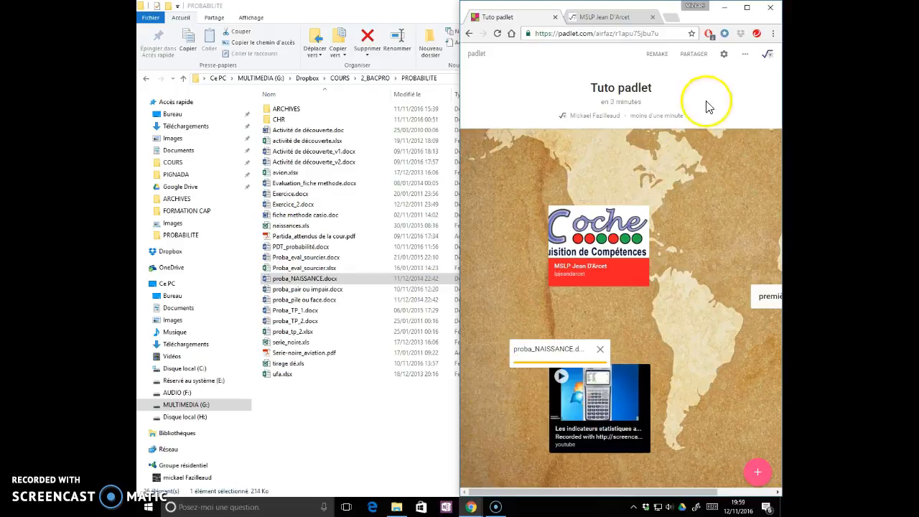
- Maximize the padlet's browser window and close the extra MSLP Jean D'Arcet page
left_click(747, 7)
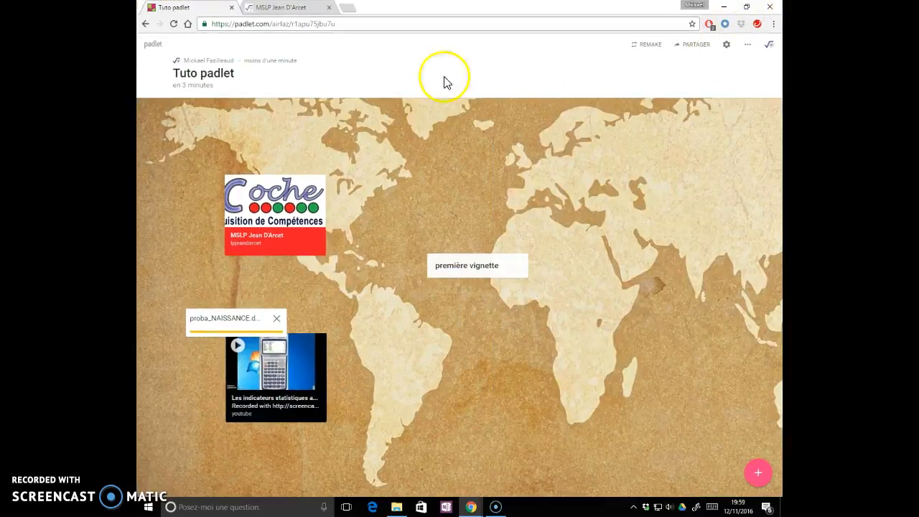
left_click(329, 7)
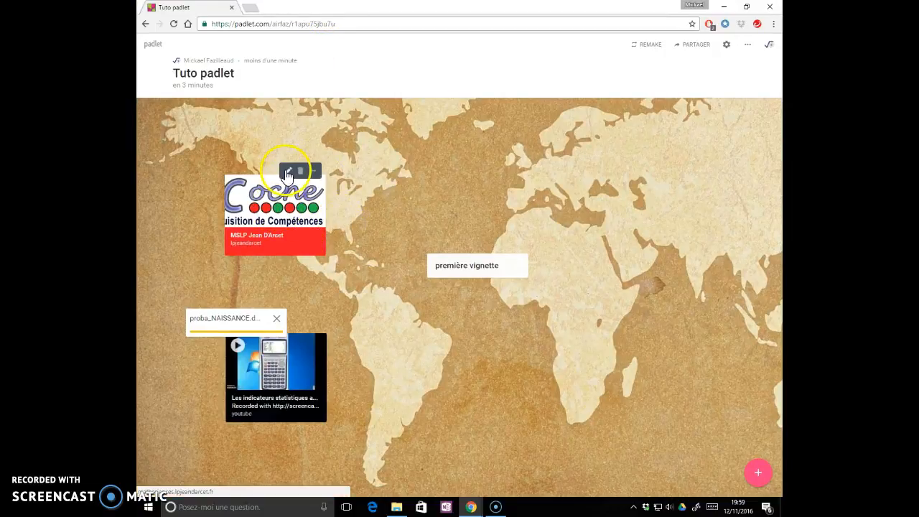
- View the website post's editing fields without changing them, and move the proba_NAISSANCE post above "première vignette" over the North Atlantic
left_click(290, 172)
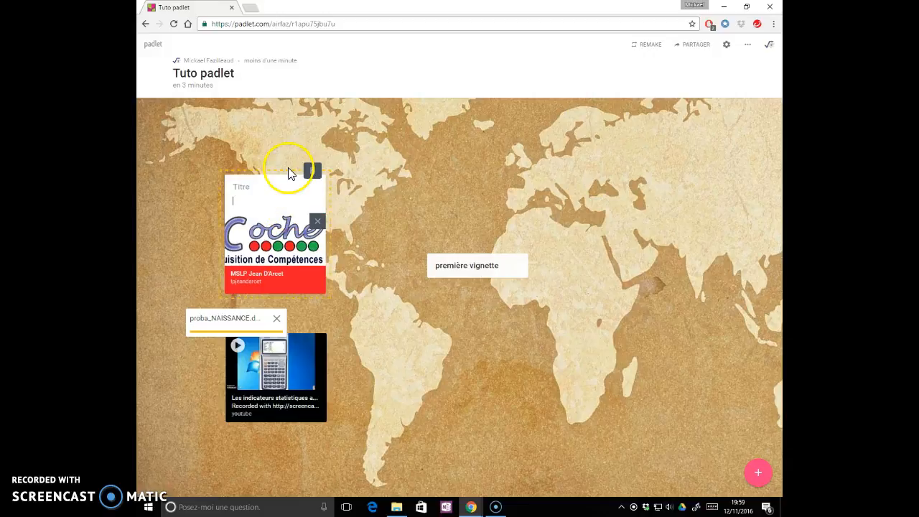
left_click(392, 211)
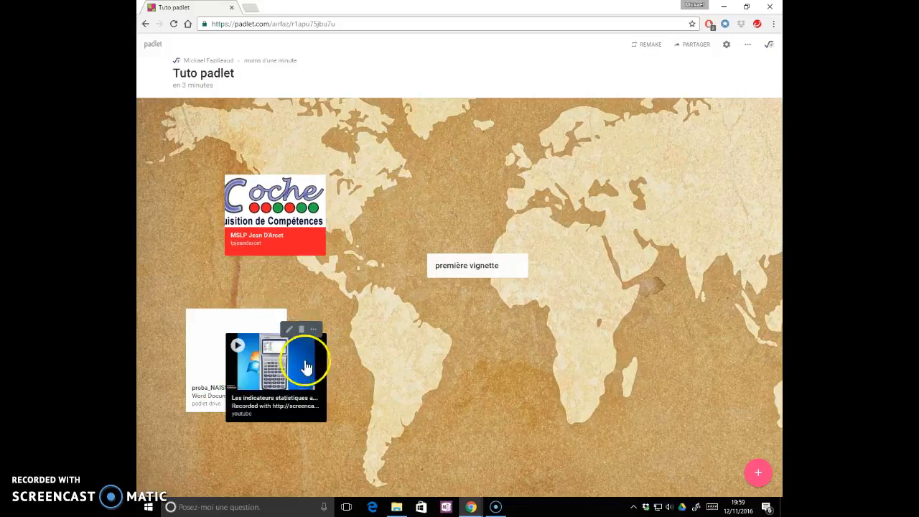
left_click_drag(222, 323, 401, 144)
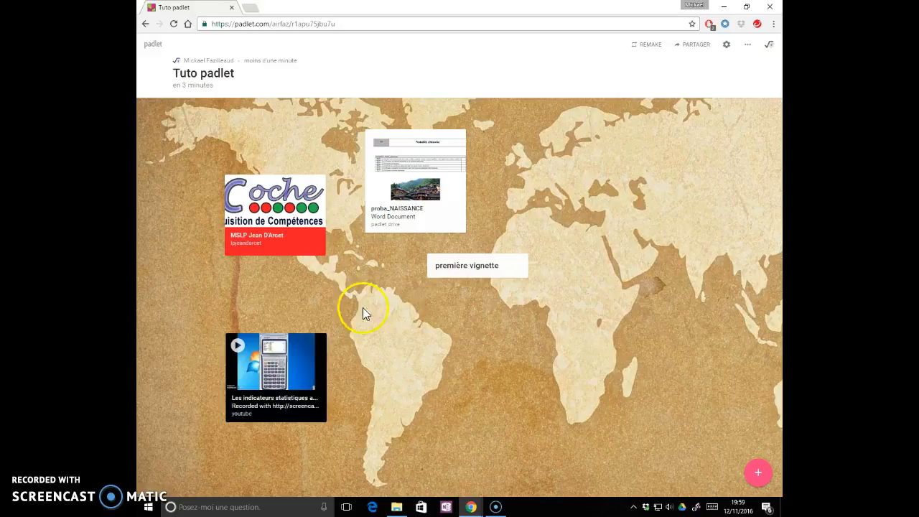
- Preview the proba_NAISSANCE document and return to the padlet, and play the YouTube video briefly inside its post before pausing it
mouse_move(279, 218)
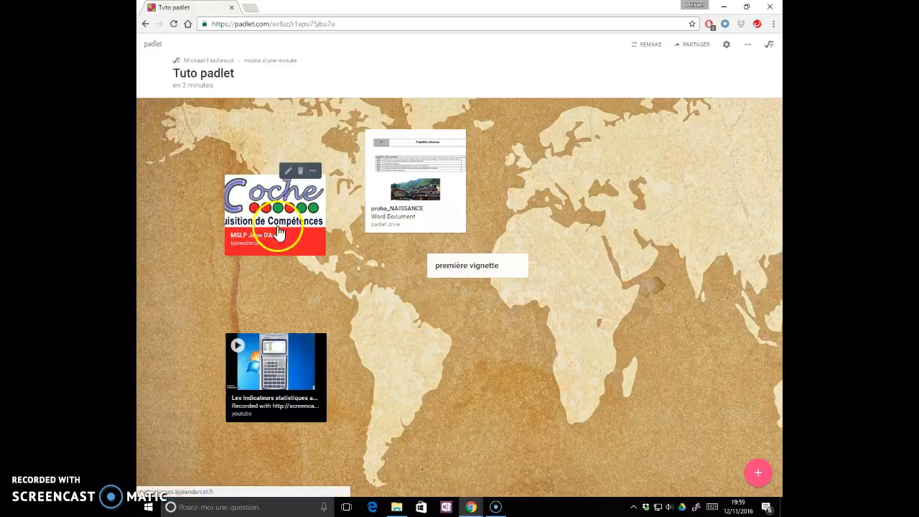
left_click(403, 191)
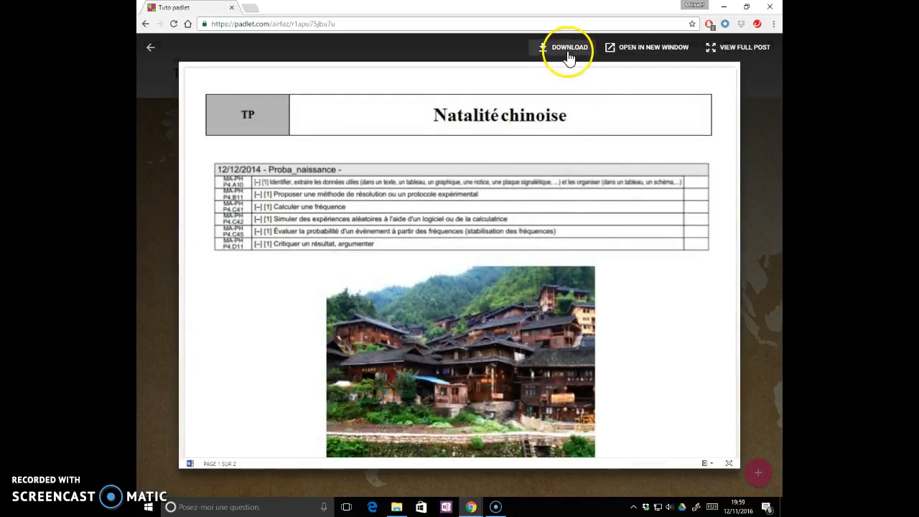
left_click(150, 50)
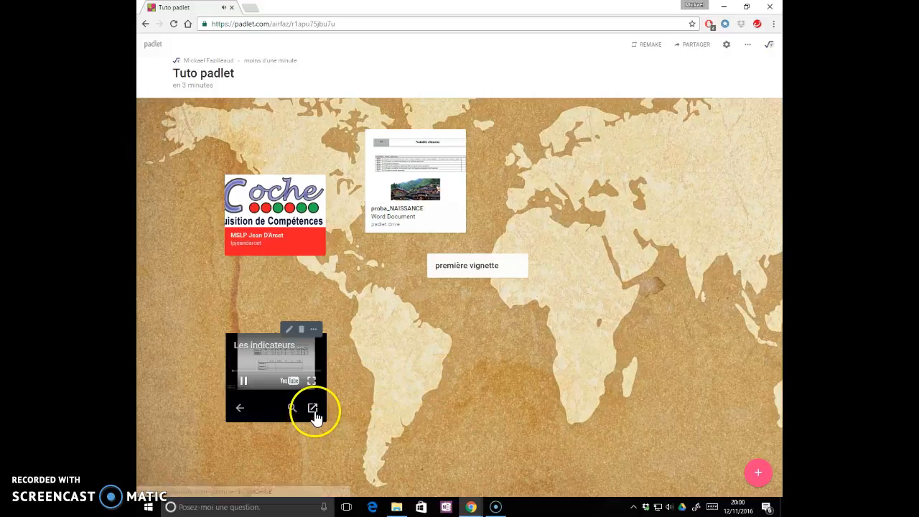
left_click(246, 384)
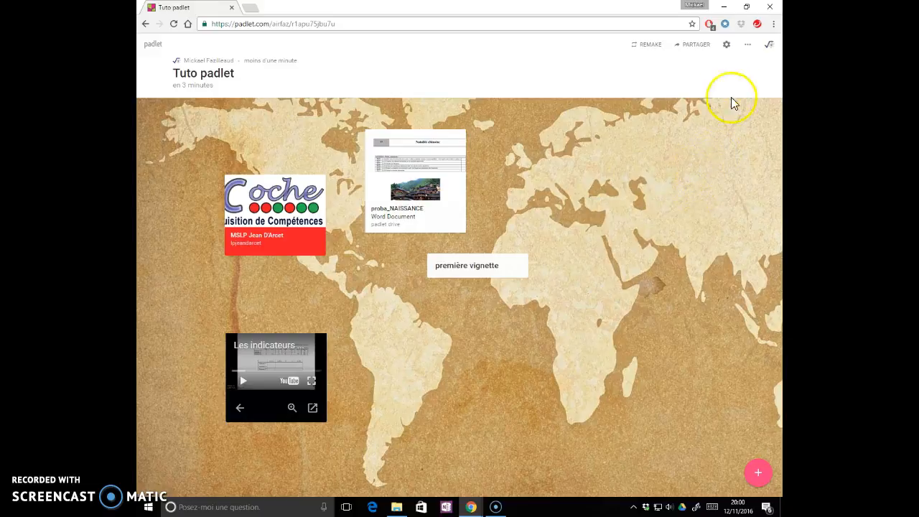
- View the padlet's privacy settings and its options for sharing, exporting and embedding
left_click(693, 44)
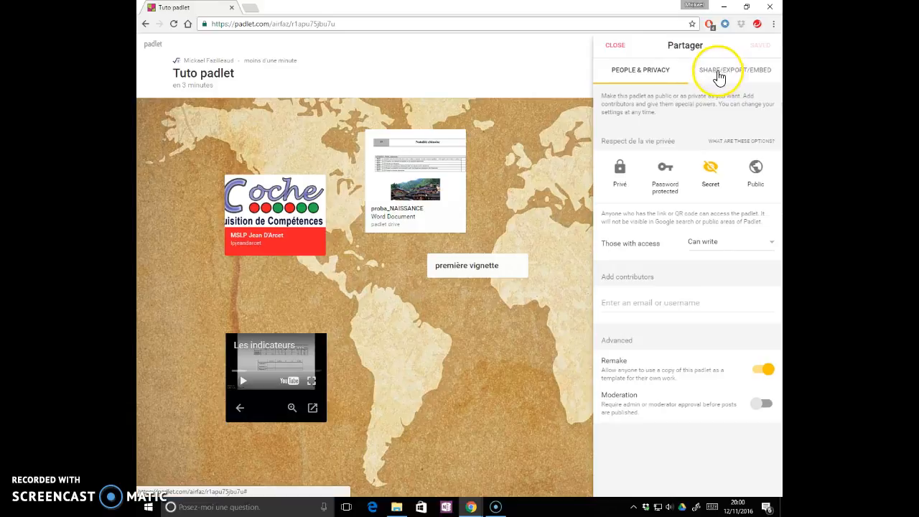
left_click(733, 78)
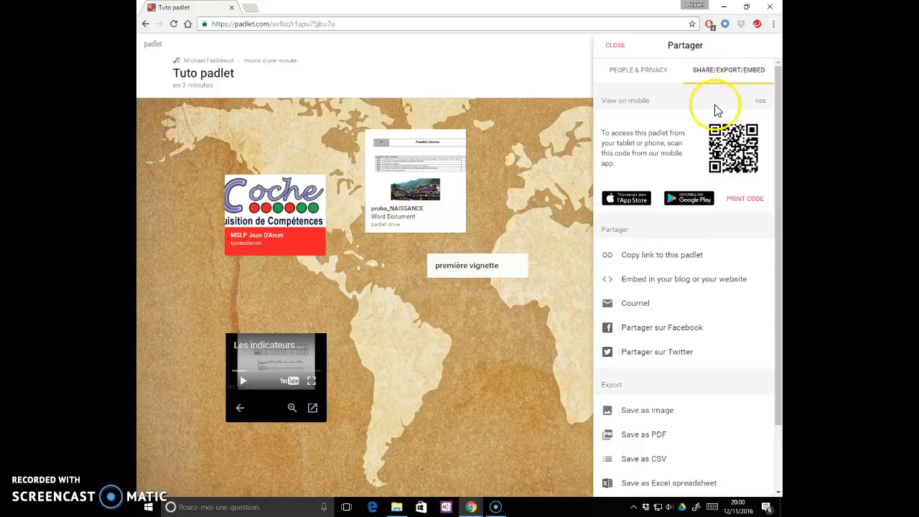